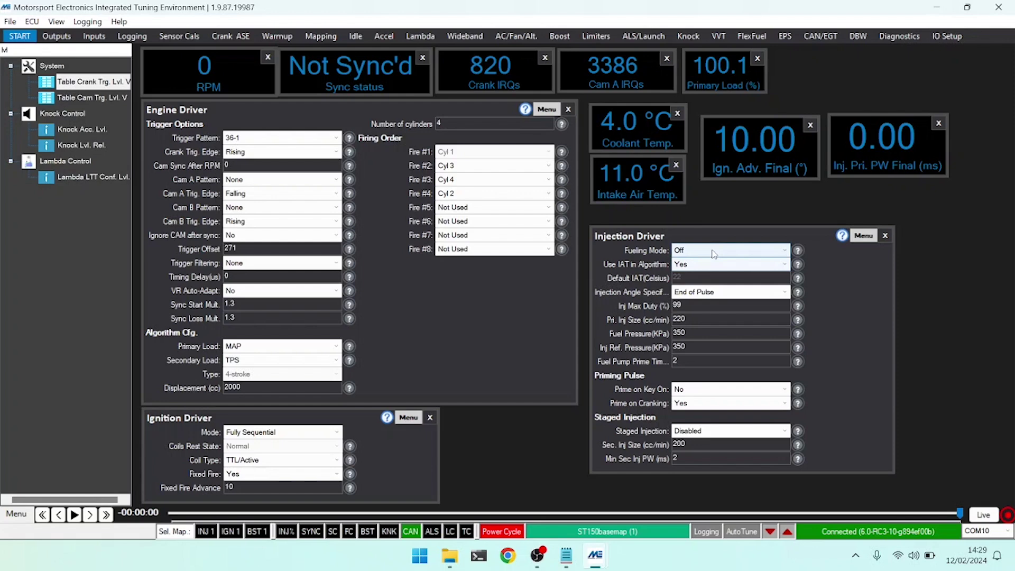
# Open and close the Fueling Mode list three times to show Off, Batch, Grouped and Fully Seq, leaving Off
pyautogui.click(714, 254)
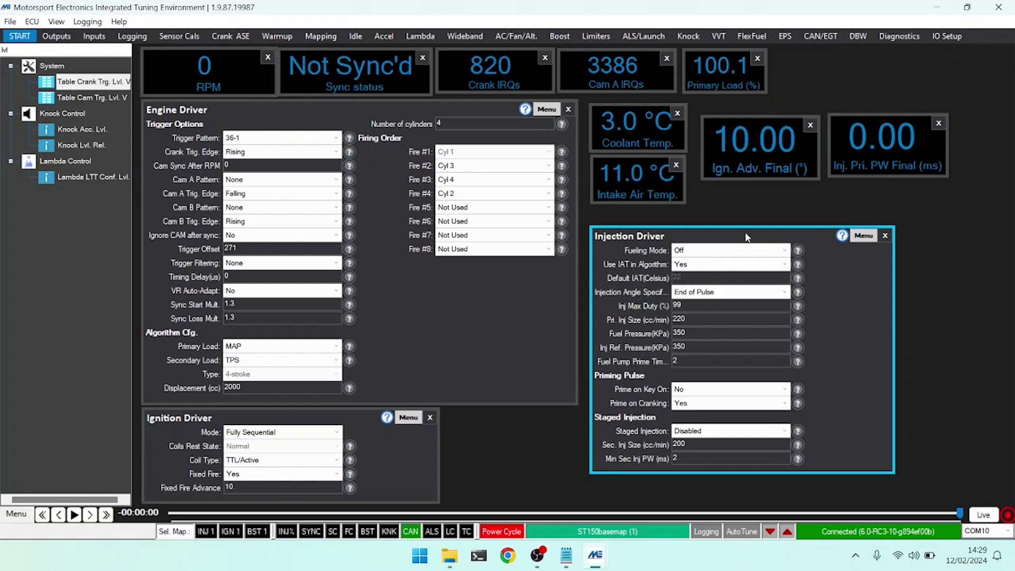
pyautogui.click(721, 252)
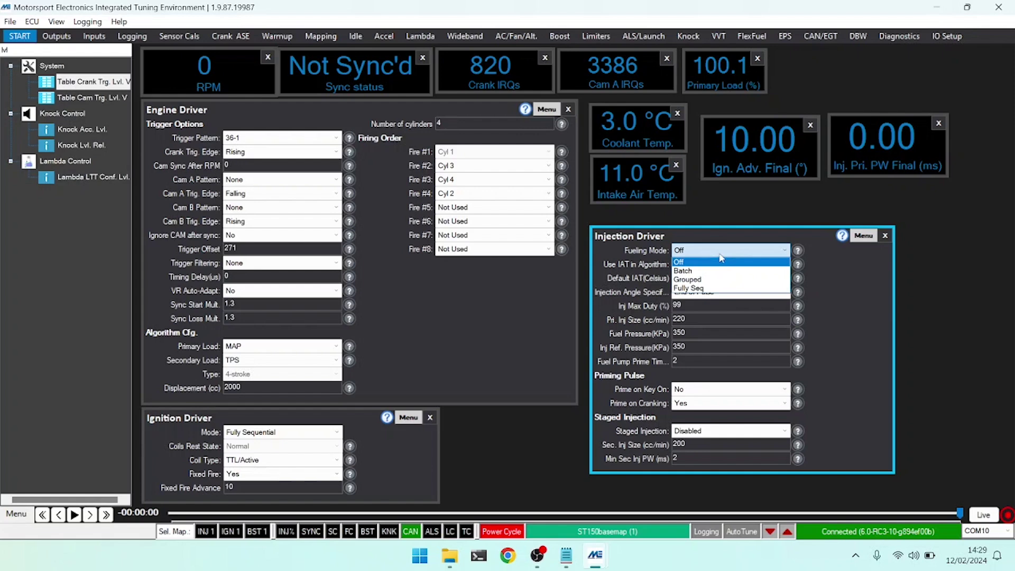
pyautogui.click(741, 242)
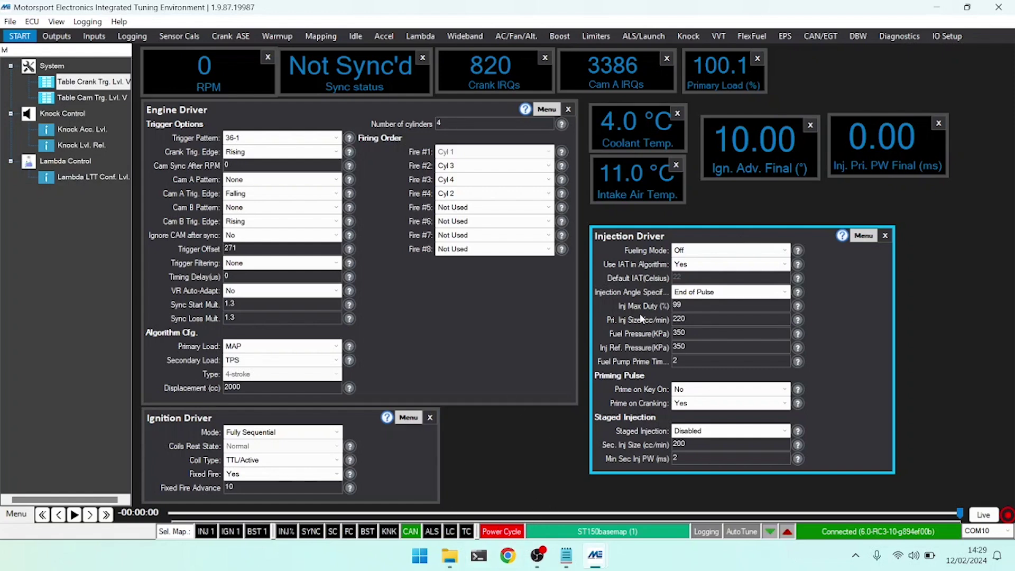
pyautogui.click(756, 253)
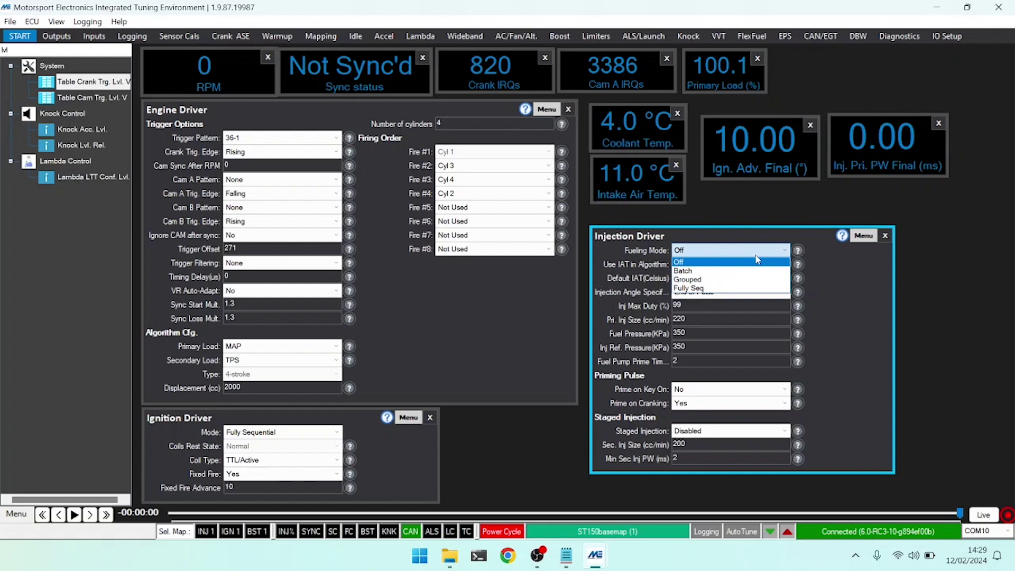
pyautogui.click(747, 249)
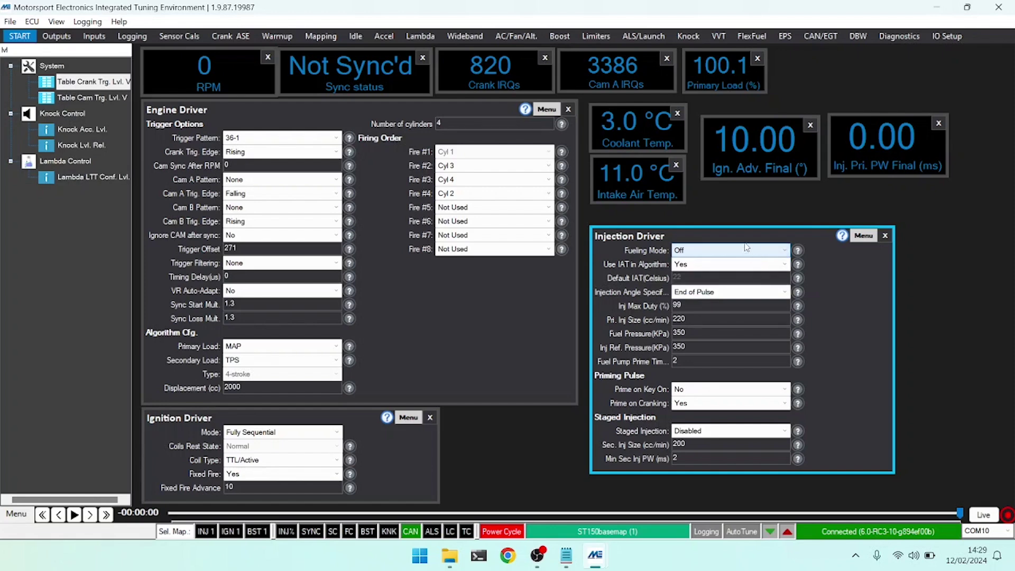
pyautogui.click(747, 252)
pyautogui.click(760, 249)
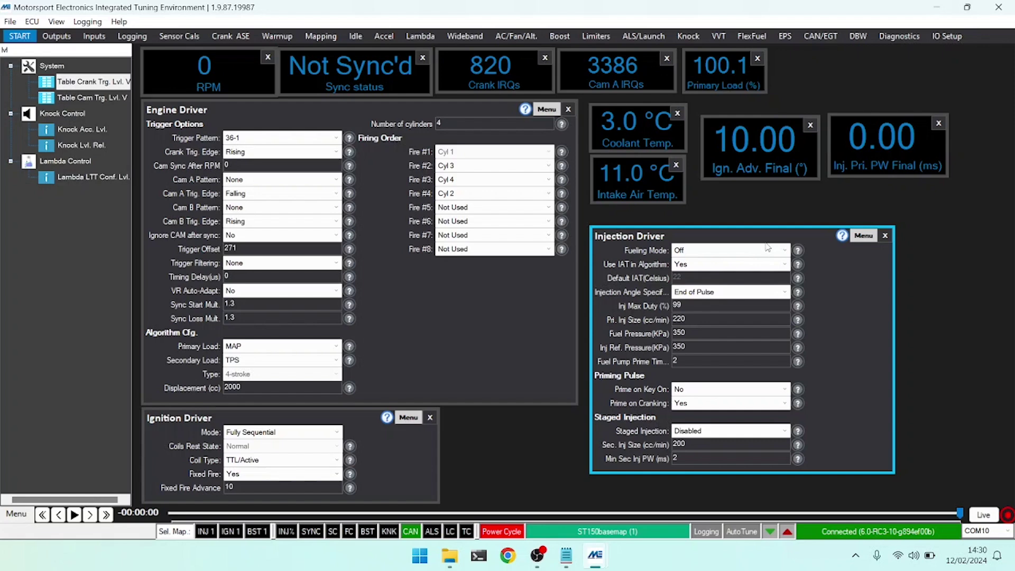
# Reopen and dismiss the Fueling Mode list four more times without changing it from Off
pyautogui.click(755, 251)
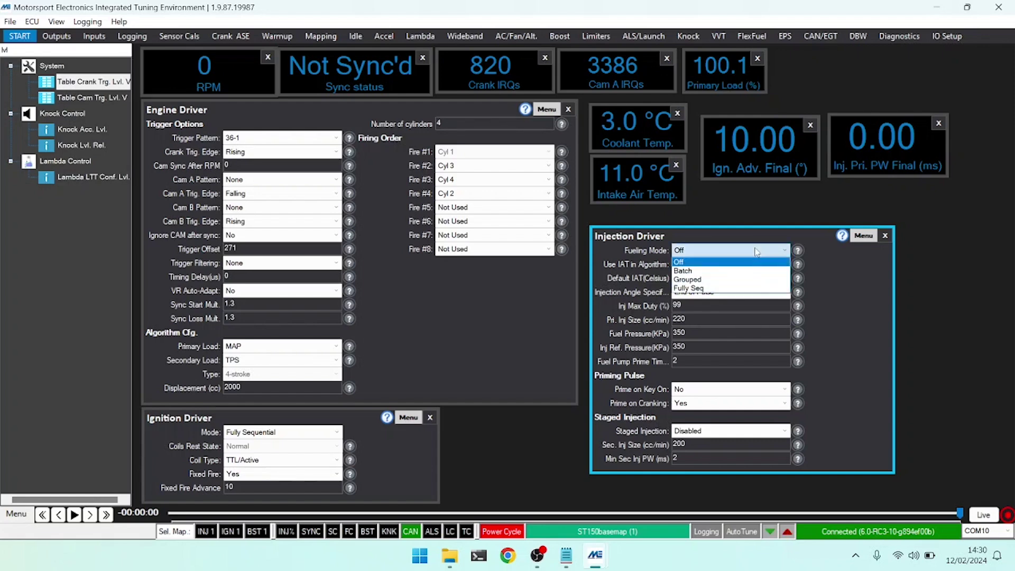
pyautogui.click(757, 252)
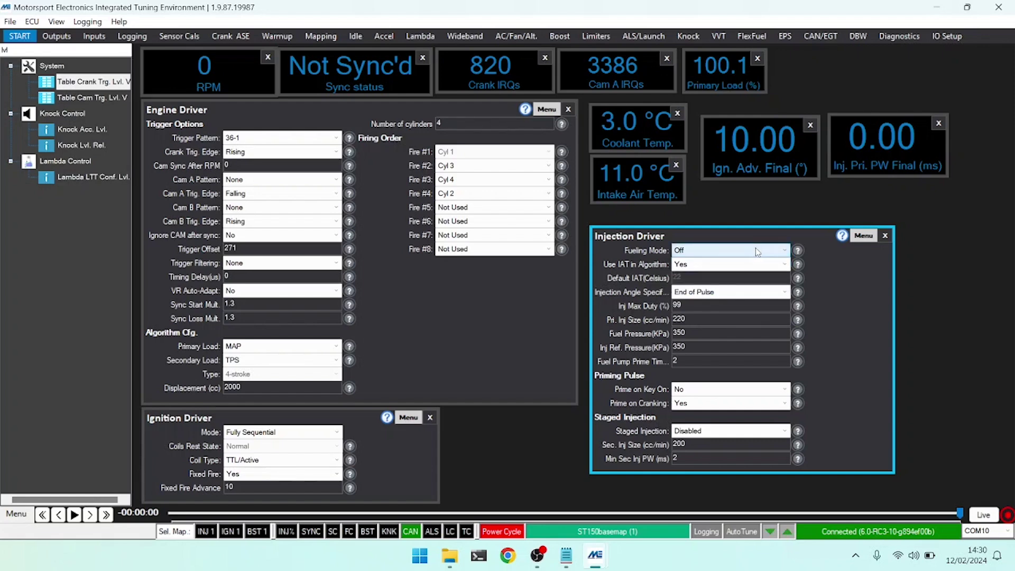
pyautogui.click(753, 251)
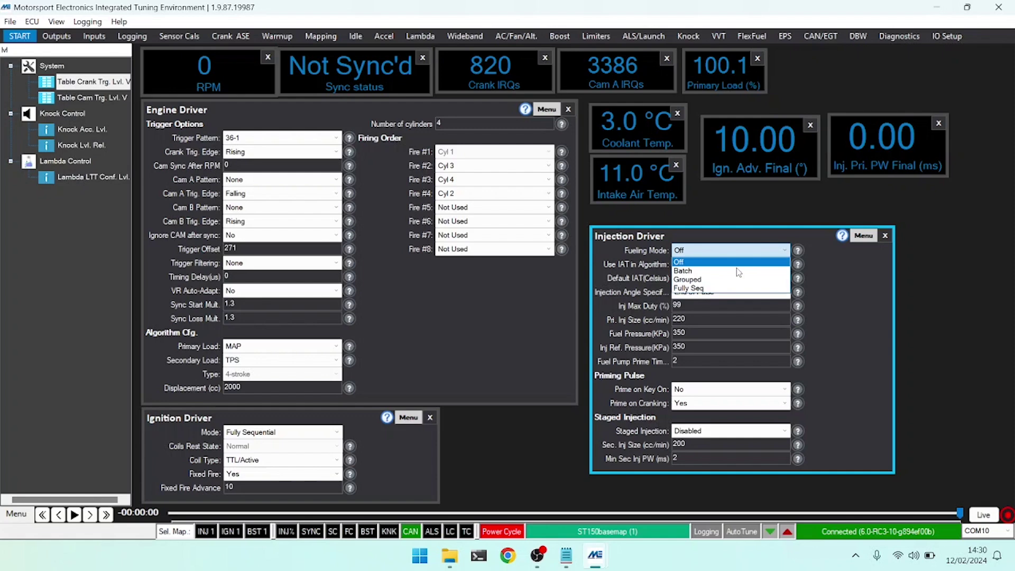
pyautogui.click(692, 233)
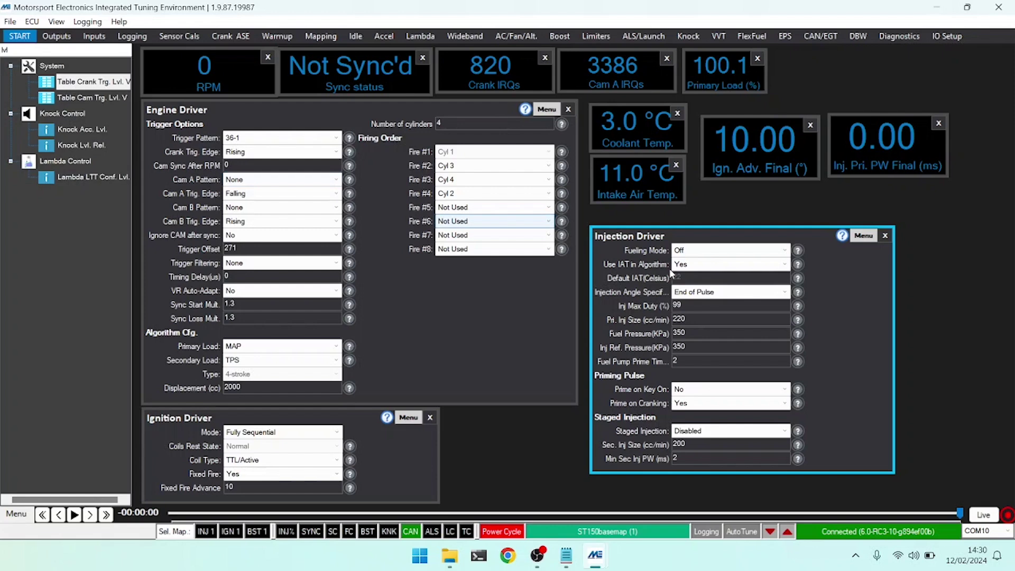
pyautogui.click(694, 252)
pyautogui.click(723, 246)
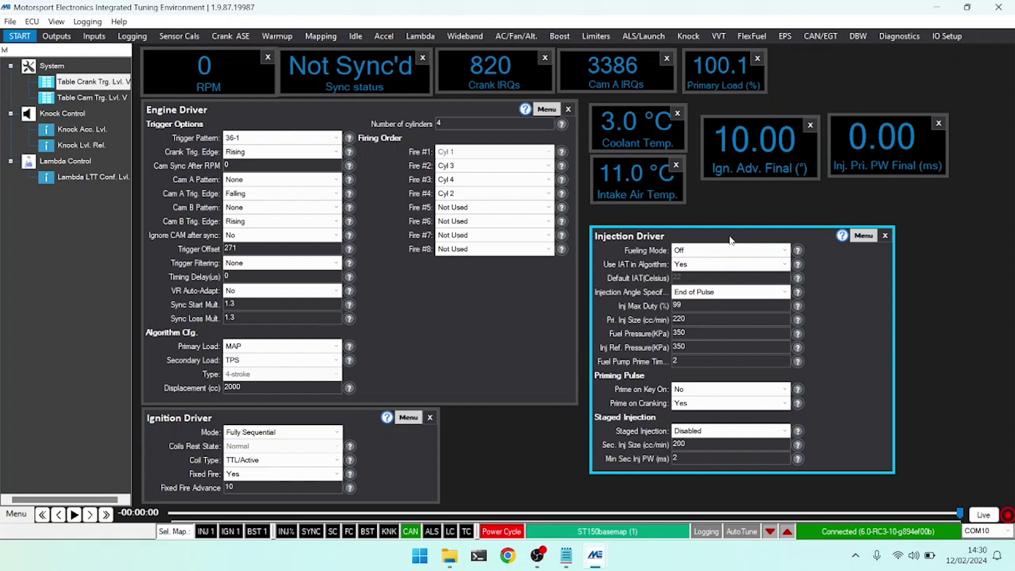
pyautogui.click(731, 249)
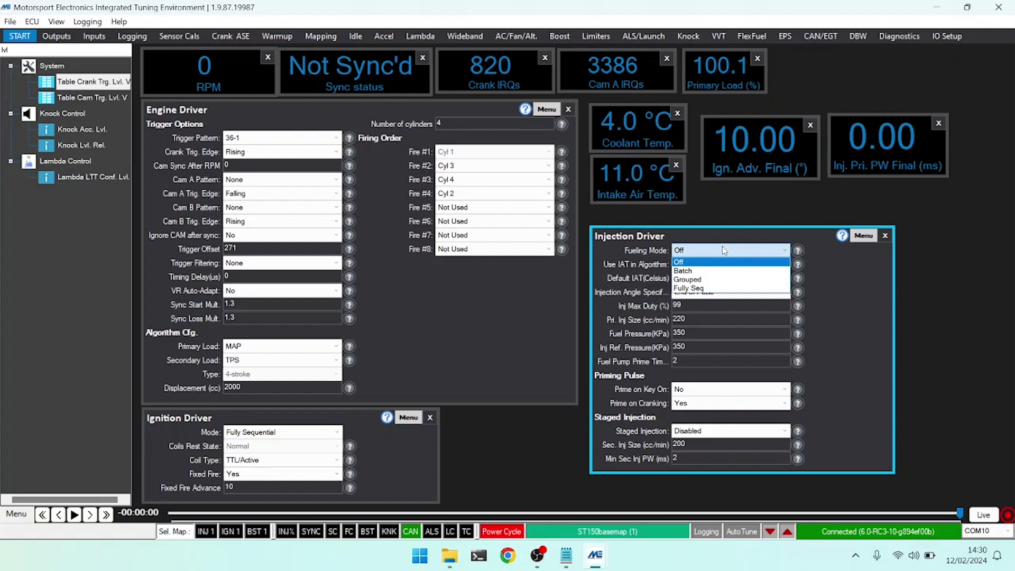
pyautogui.click(731, 250)
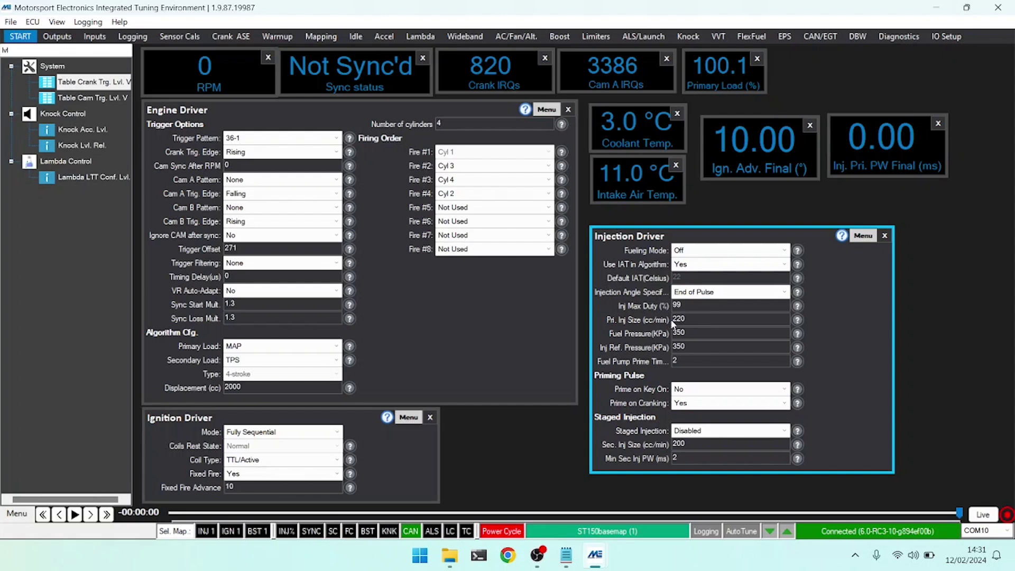
# Set Use IAT in Algorithm to No and clear the parameter tree search
pyautogui.click(696, 266)
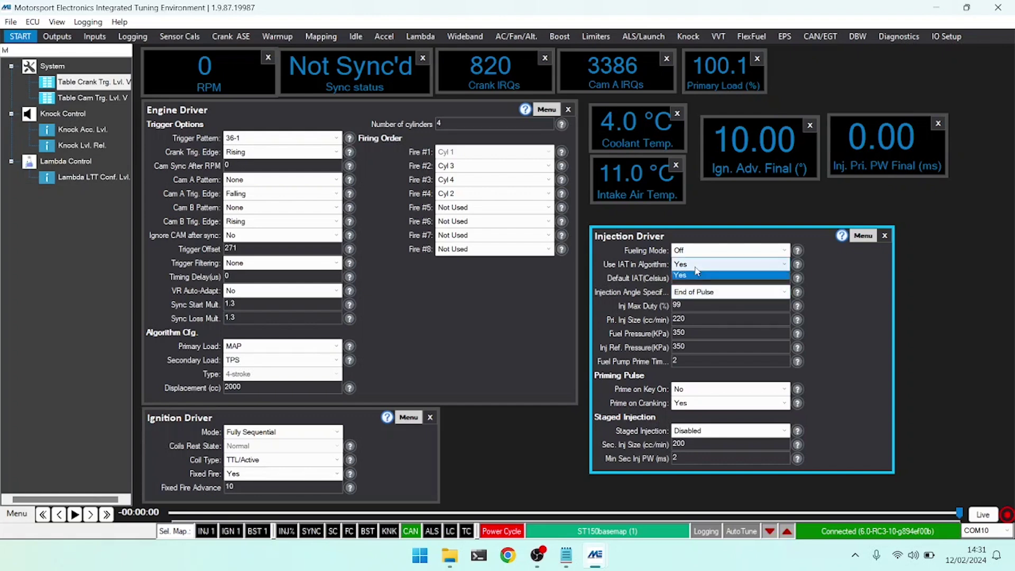
pyautogui.click(683, 276)
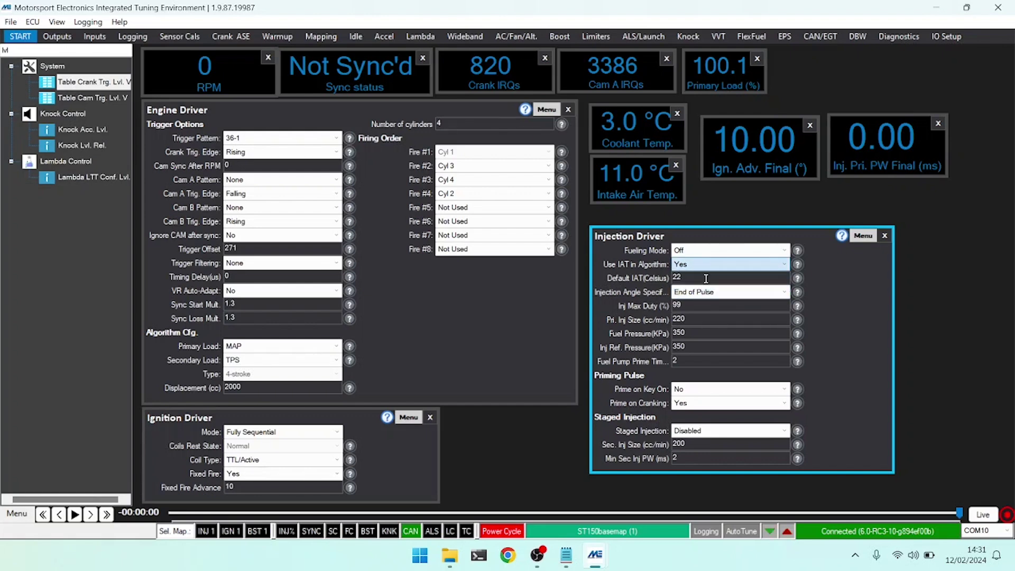
pyautogui.click(22, 49)
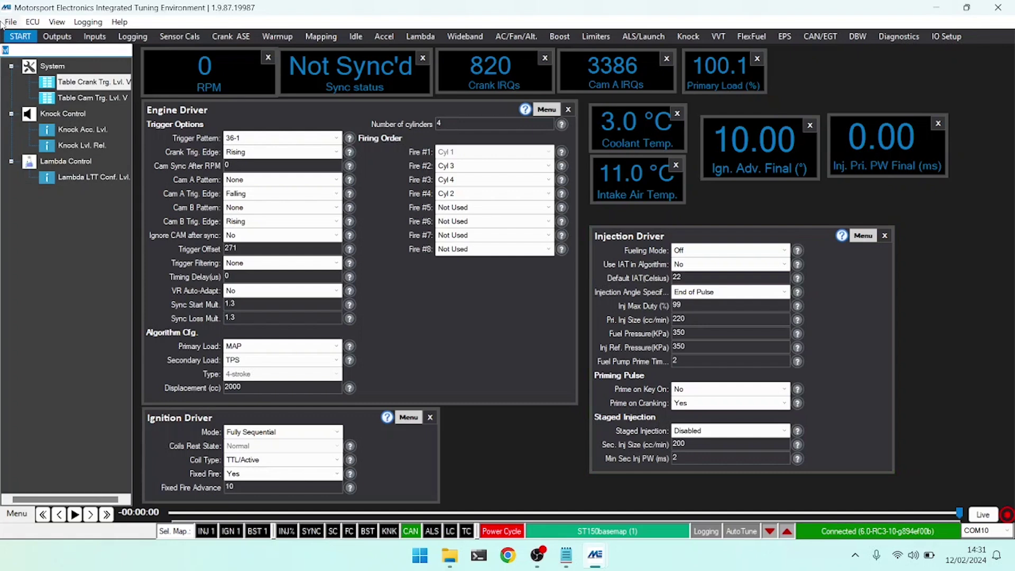
pyautogui.press('BackSpace')
# Filter the tree by 'iat', add the Inj. INT IAT Trim gauge, and open the Inj. IAT Trim table
pyautogui.write('iat')
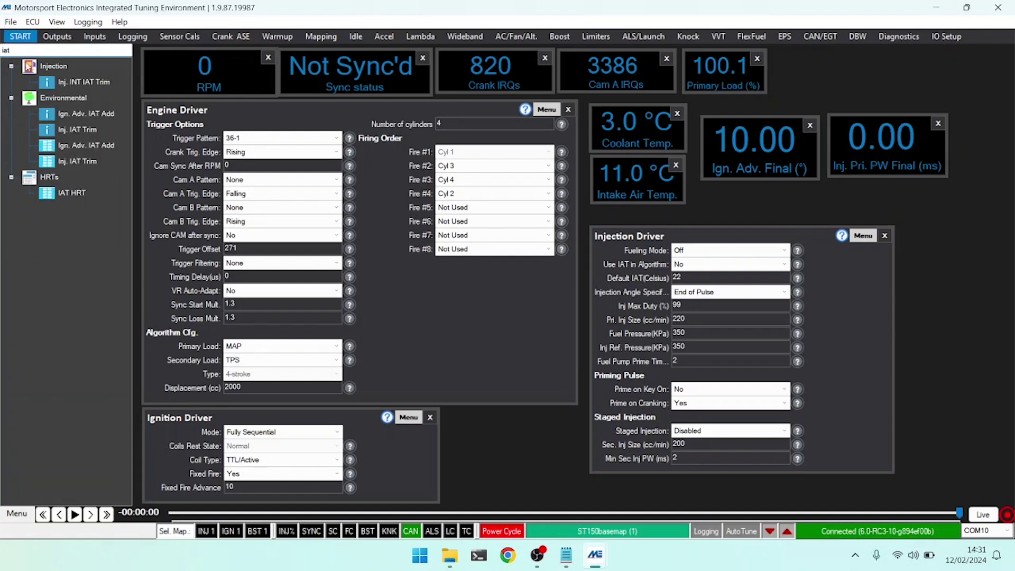
pyautogui.doubleClick(79, 83)
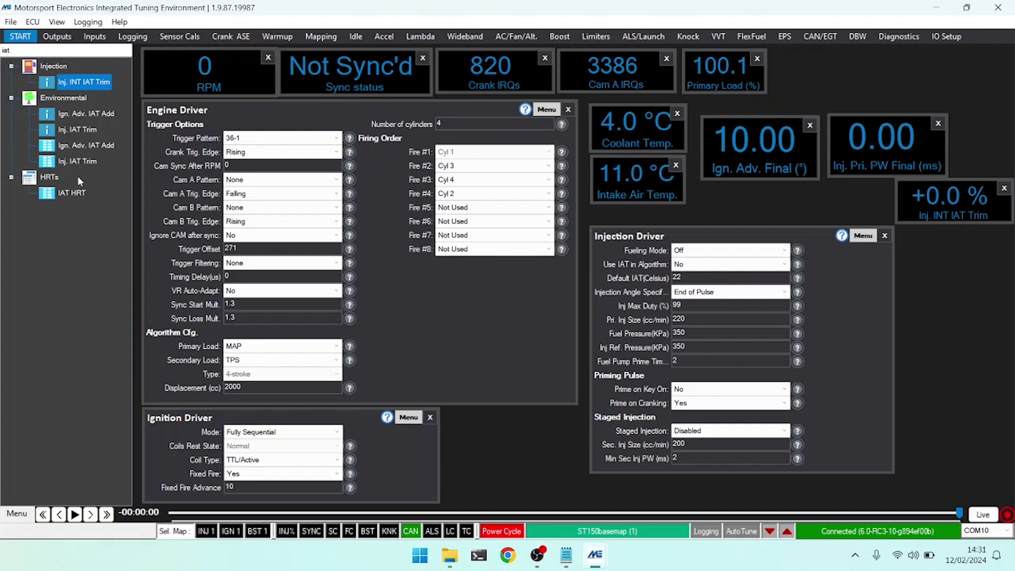
pyautogui.doubleClick(83, 162)
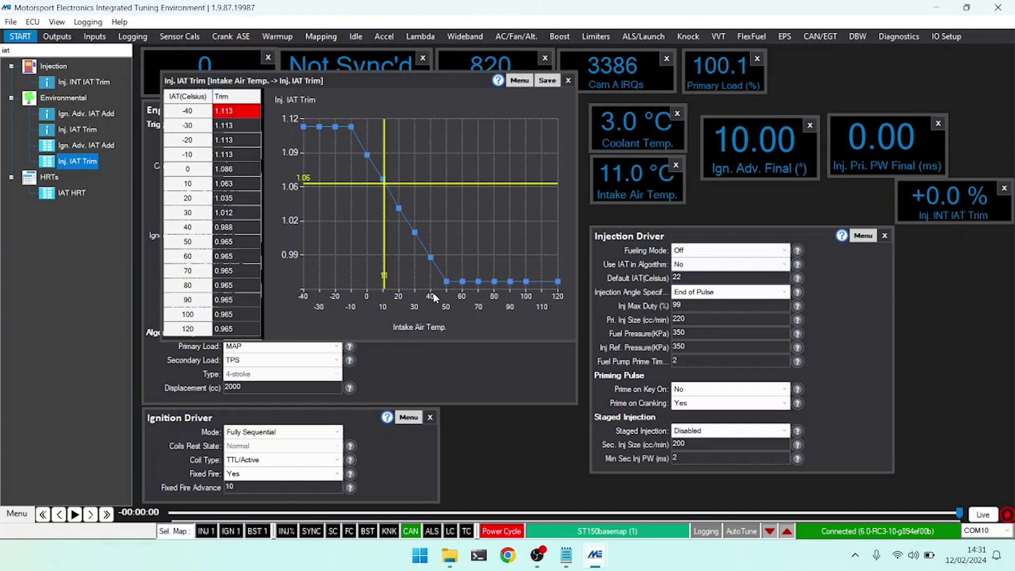
# Close the IAT trim table, set Use IAT in Algorithm to Yes, and keep End of Pulse injection angle
pyautogui.click(570, 85)
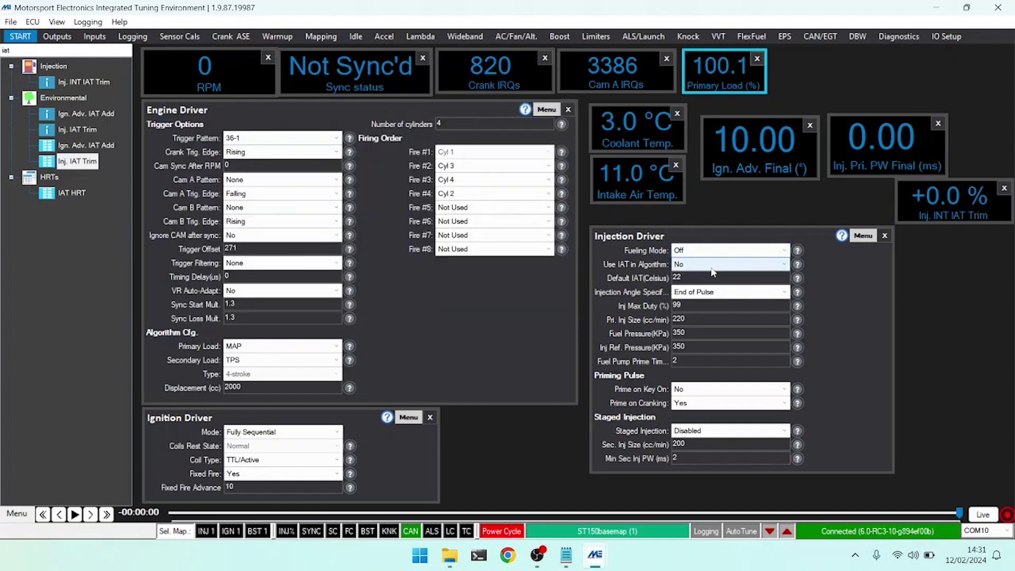
pyautogui.click(712, 268)
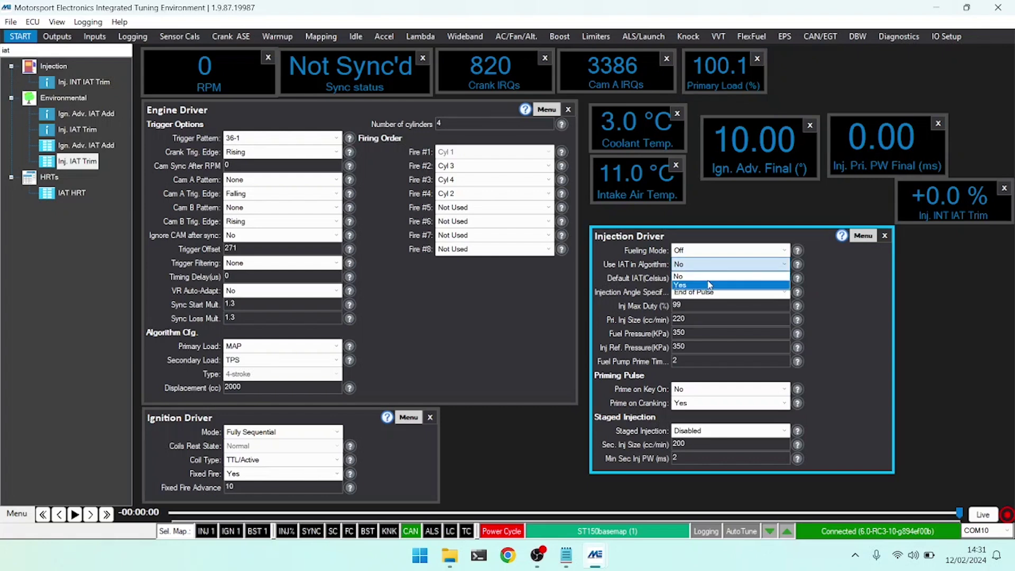
pyautogui.click(660, 284)
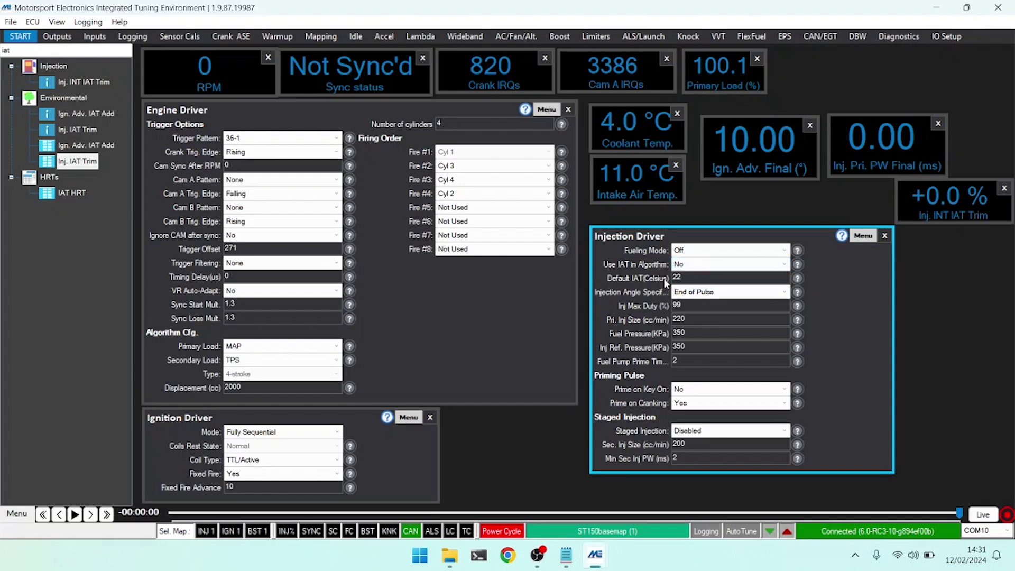
pyautogui.click(700, 269)
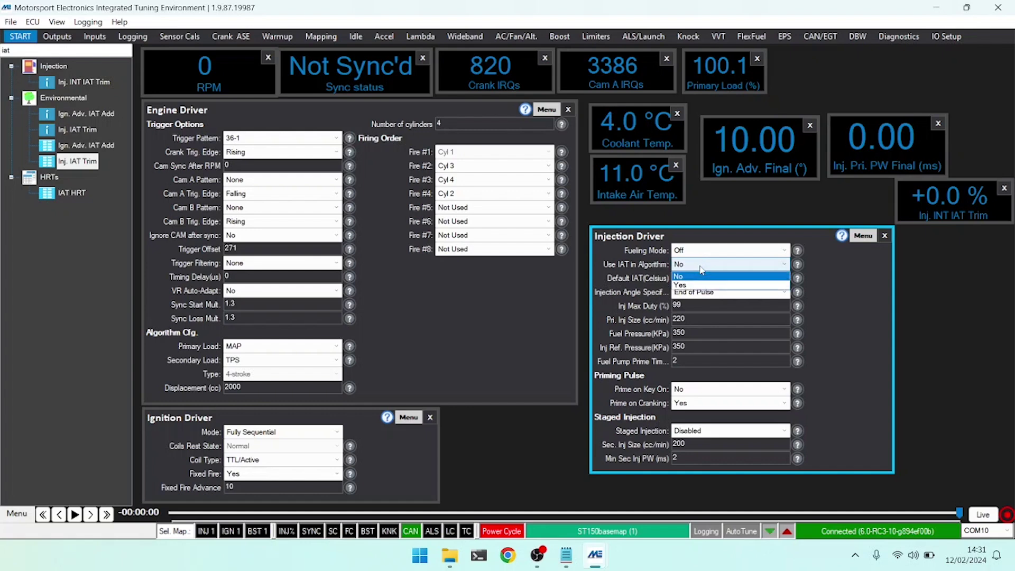
pyautogui.click(703, 293)
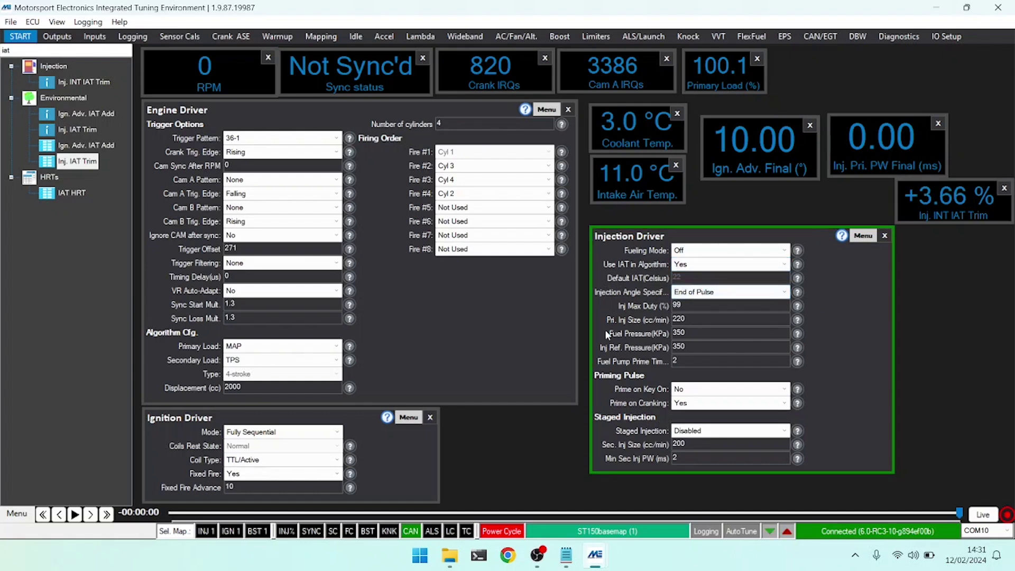
pyautogui.click(702, 294)
pyautogui.click(702, 302)
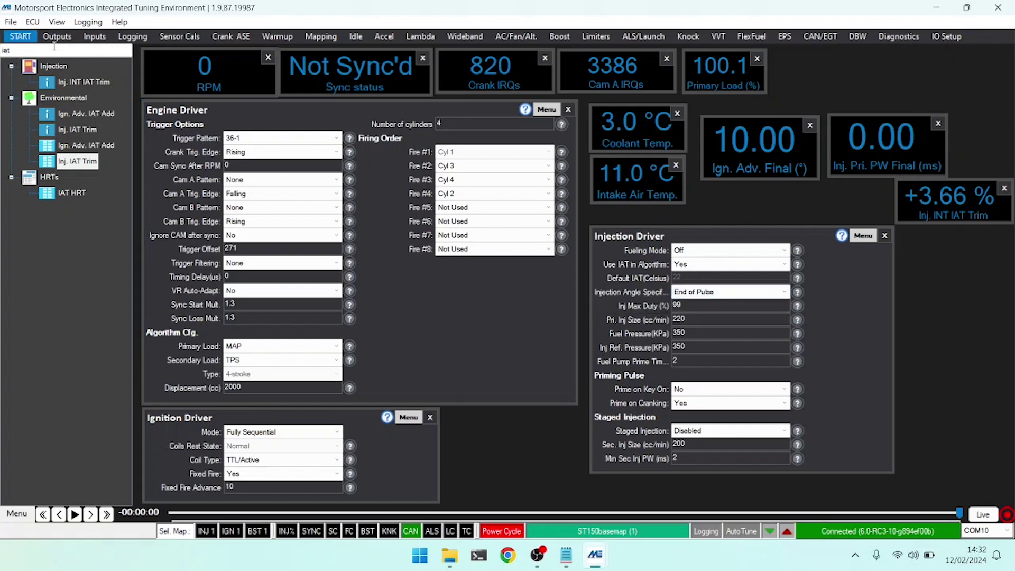
# Filter the tree by 'inj', open the Inj. Angle table showing 250 at every RPM, then close it
pyautogui.press('BackSpace')
pyautogui.press('BackSpace')
pyautogui.press('BackSpace')
pyautogui.write('inj ang')
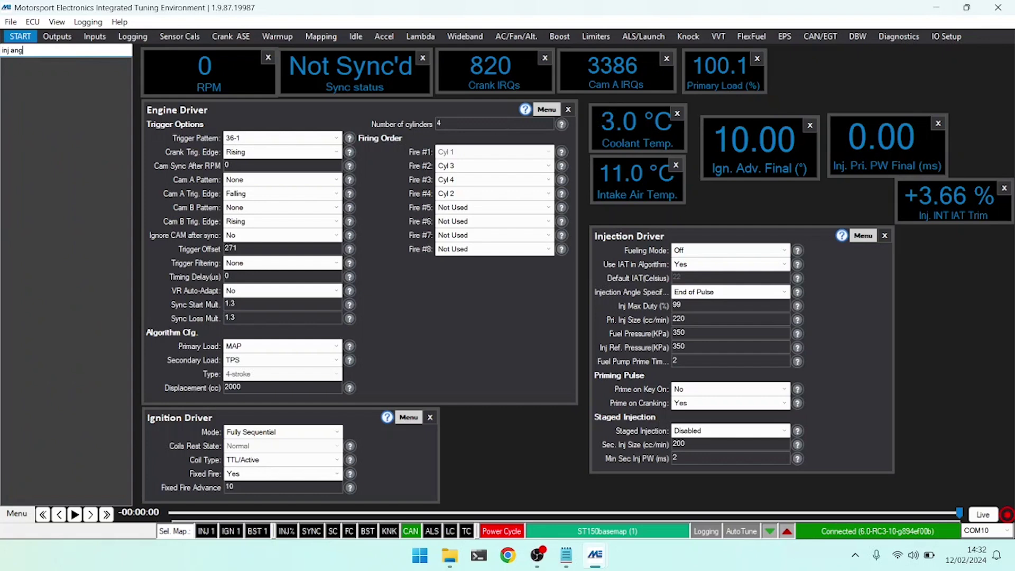
pyautogui.press('BackSpace')
pyautogui.press('BackSpace')
pyautogui.press('BackSpace')
pyautogui.press('BackSpace')
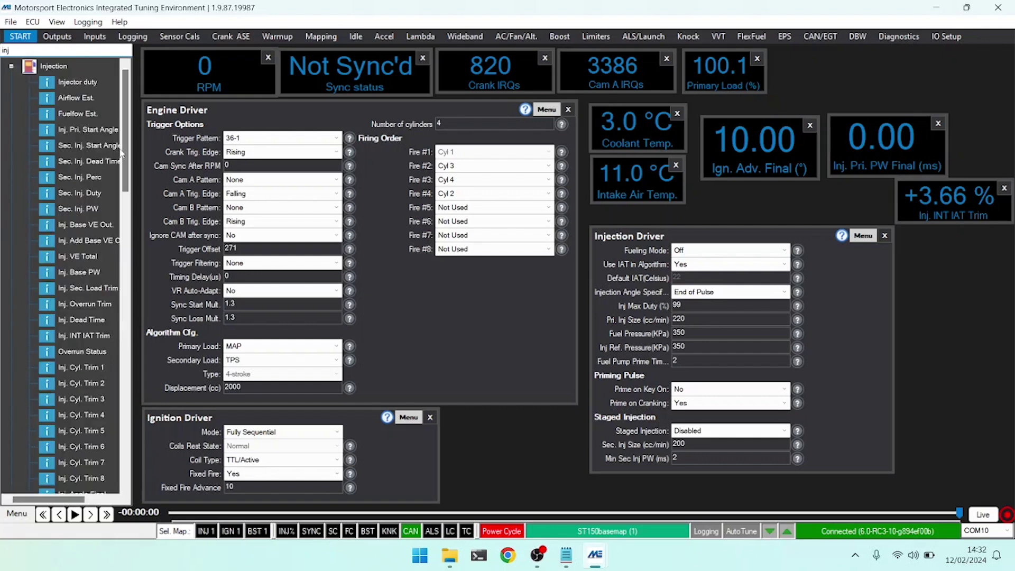
pyautogui.moveTo(124, 153); pyautogui.dragTo(131, 266)
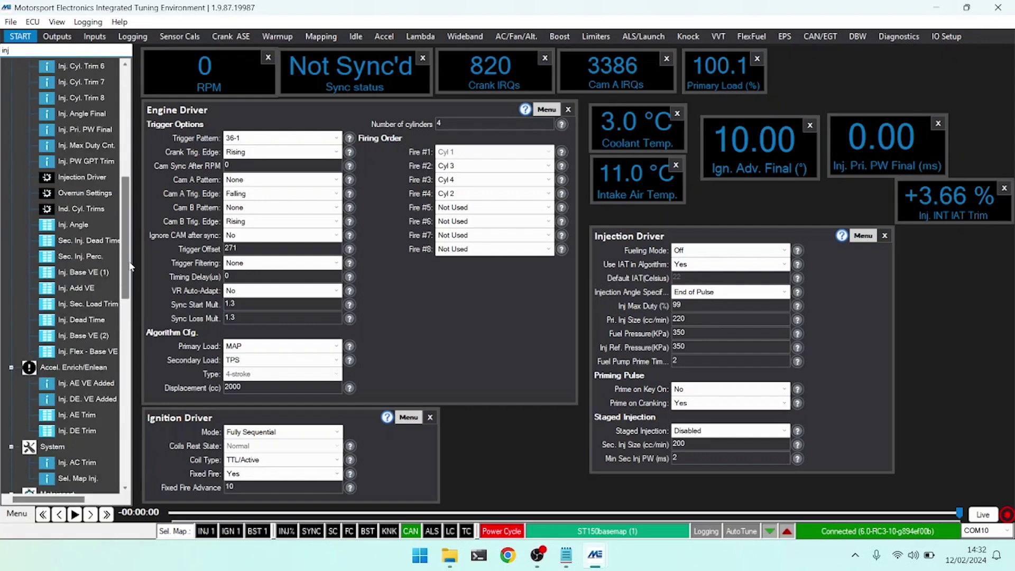
pyautogui.doubleClick(74, 225)
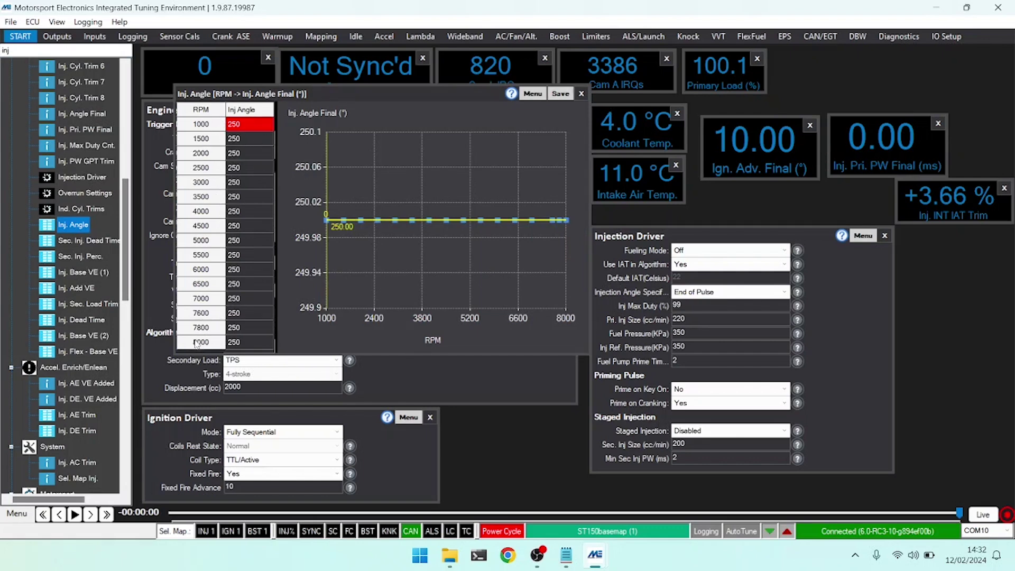
pyautogui.click(581, 93)
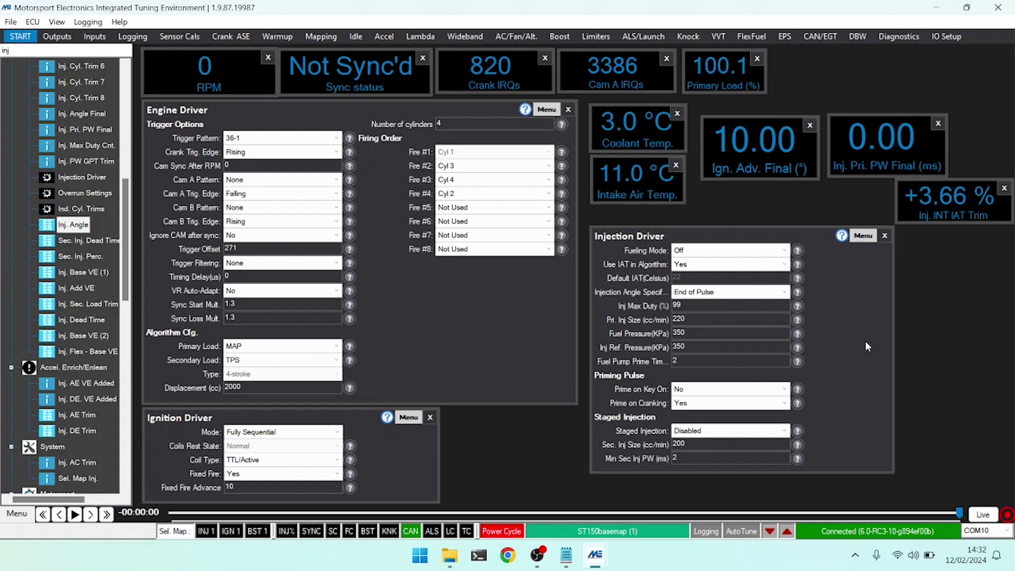
pyautogui.click(700, 323)
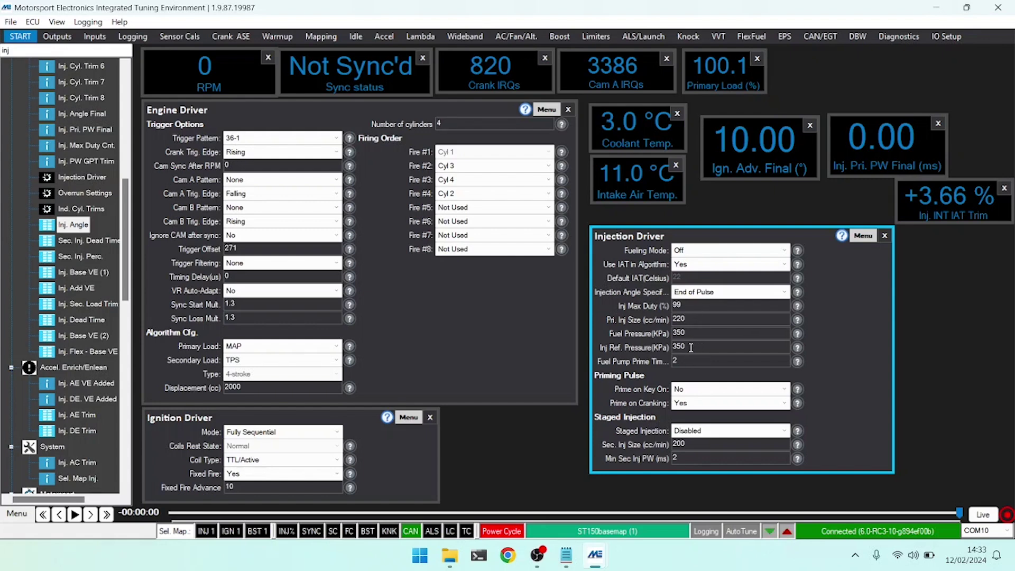
pyautogui.click(695, 320)
pyautogui.click(694, 333)
# Search 'prim' and open the Start. Inj. Priming Pulse table, showing 1 ms at all coolant temperatures
pyautogui.doubleClick(20, 55)
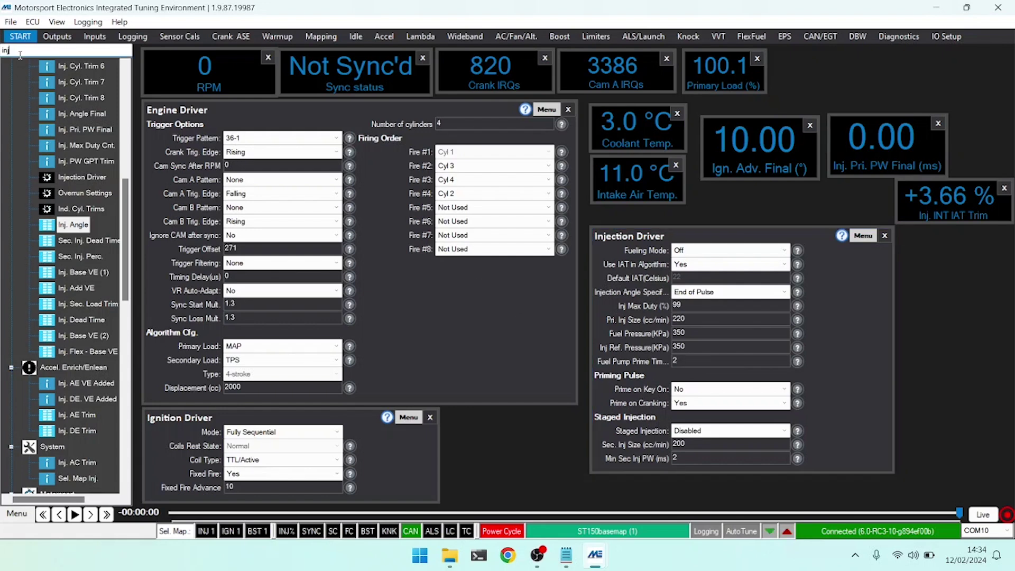
pyautogui.write('prim')
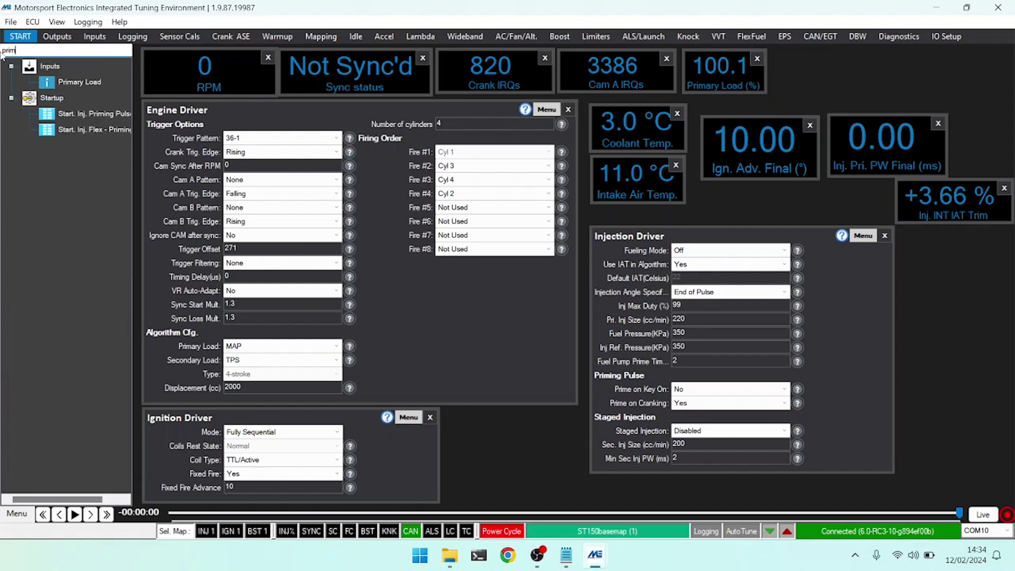
pyautogui.doubleClick(103, 118)
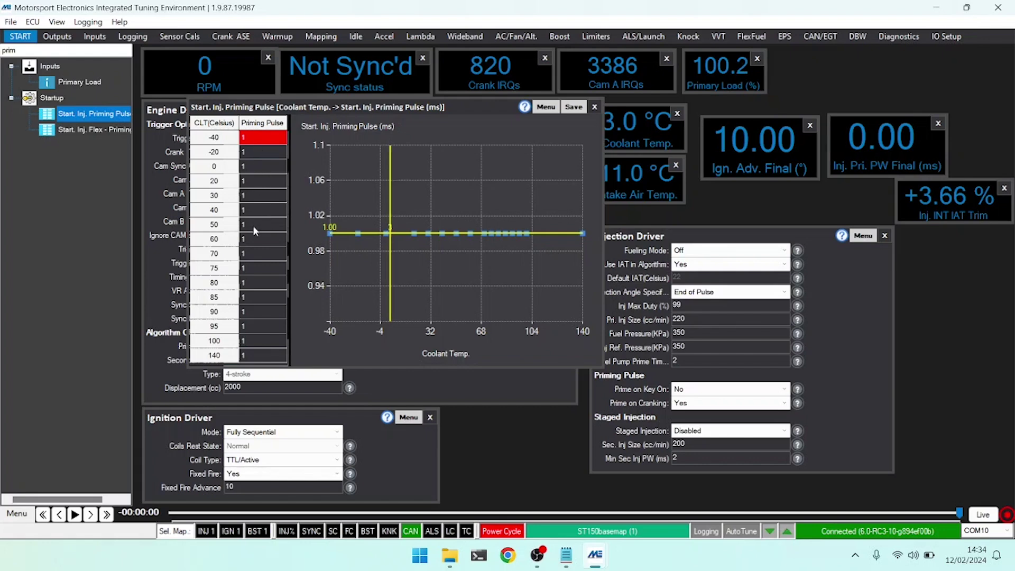
pyautogui.click(595, 107)
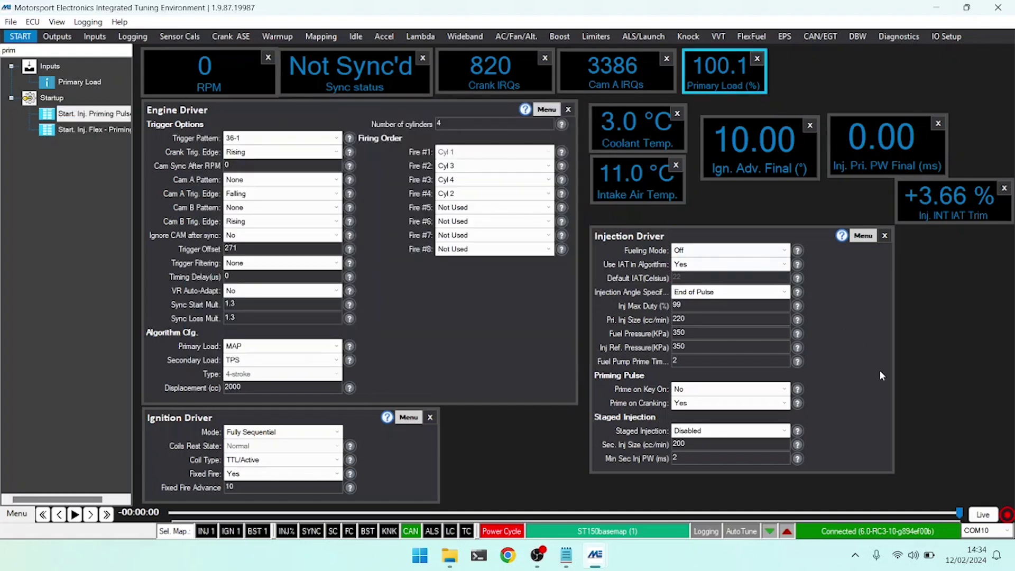